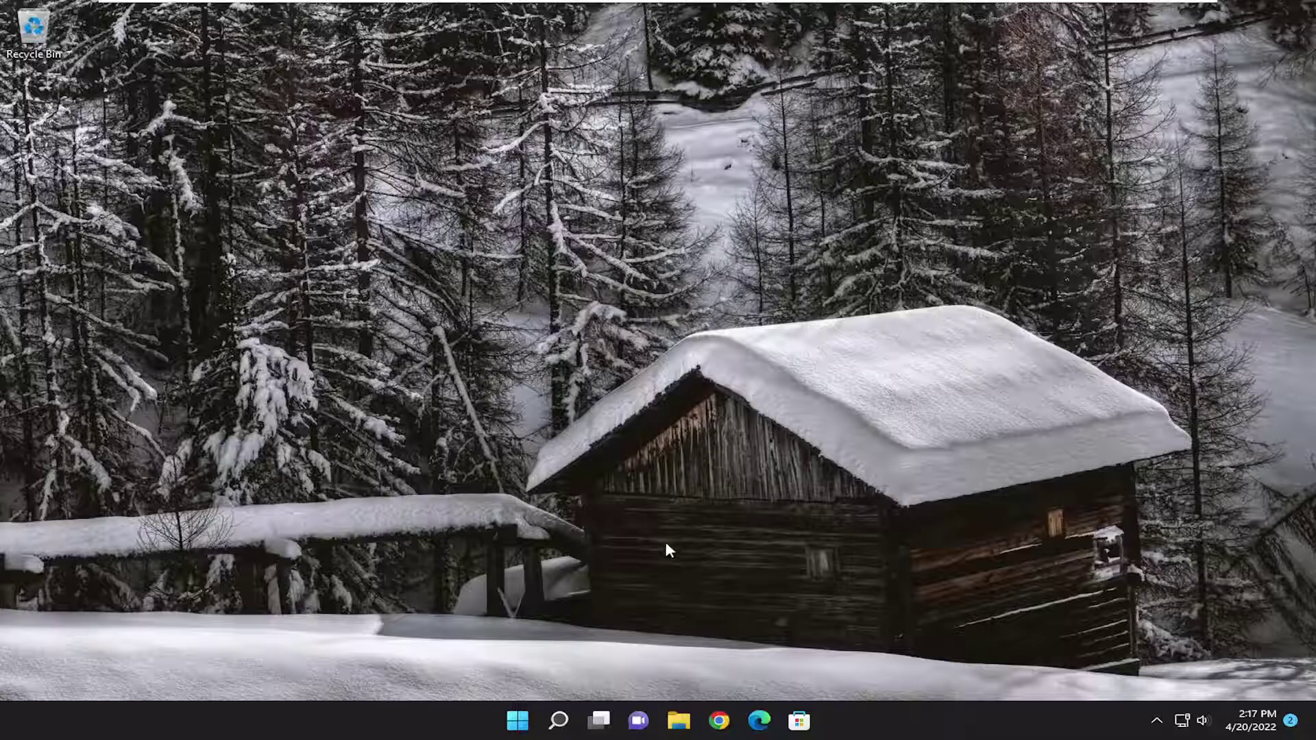
Step: Search 'troubleshoot' and open the Other troubleshooters list in Troubleshoot settings
left_click(558, 722)
type("t")
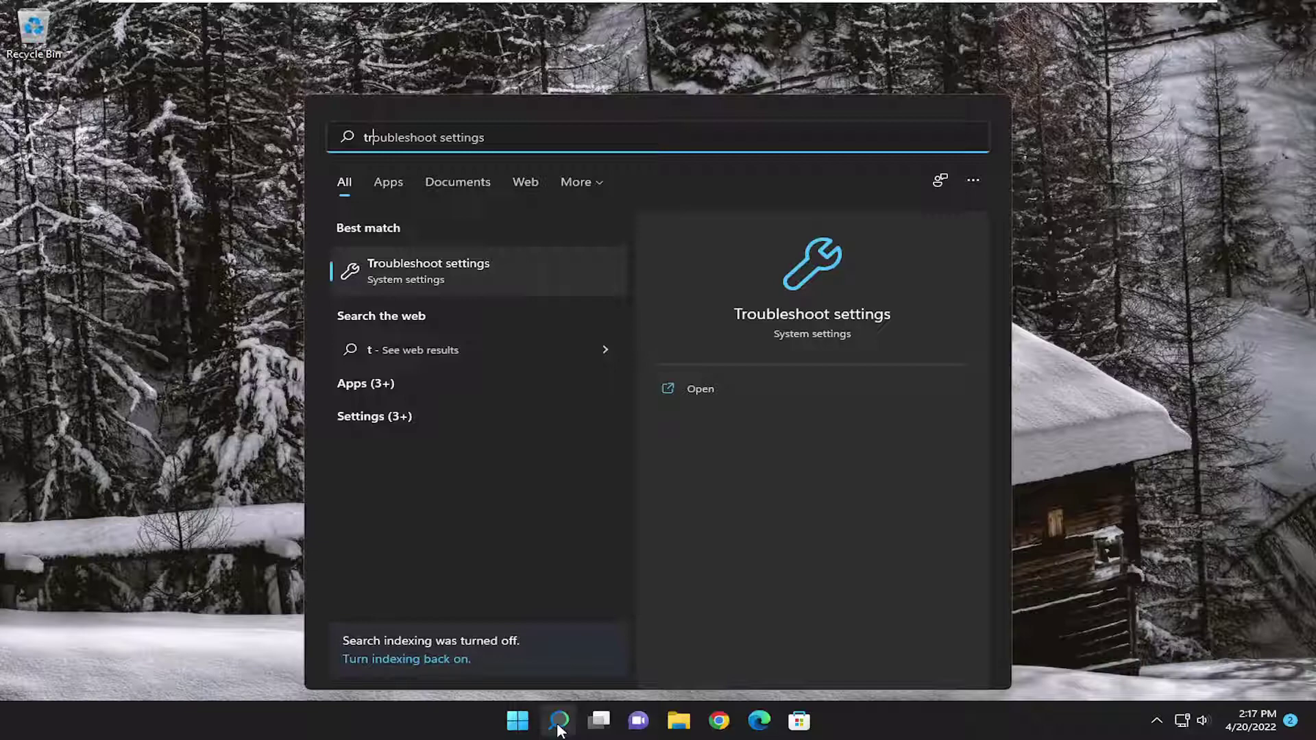
type("roubleshoot")
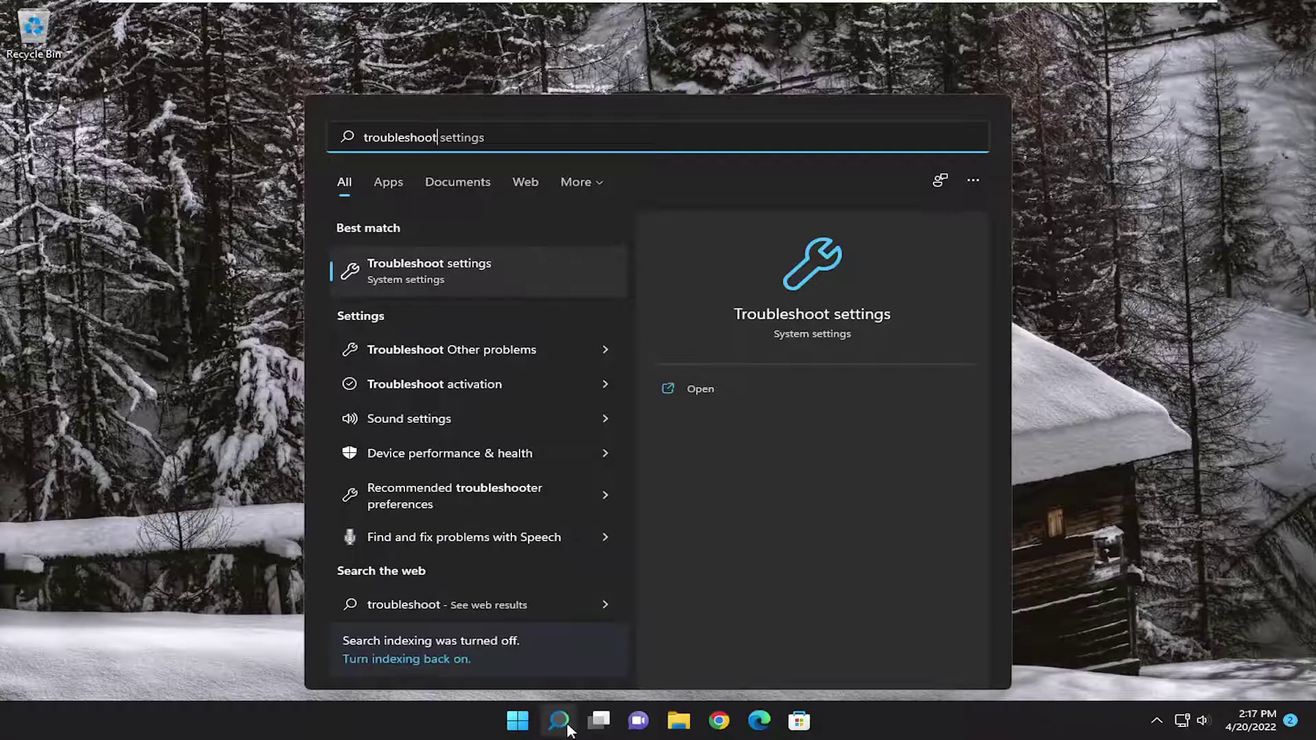
left_click(439, 262)
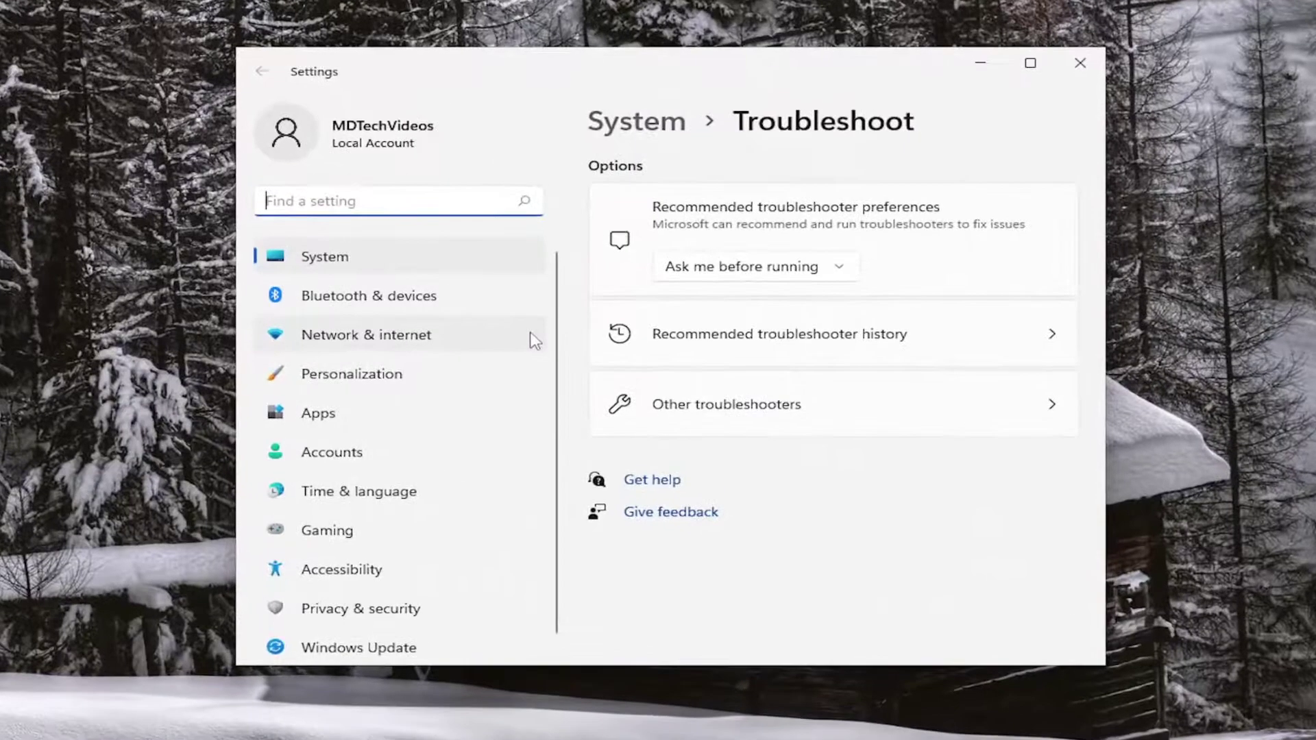
left_click(662, 405)
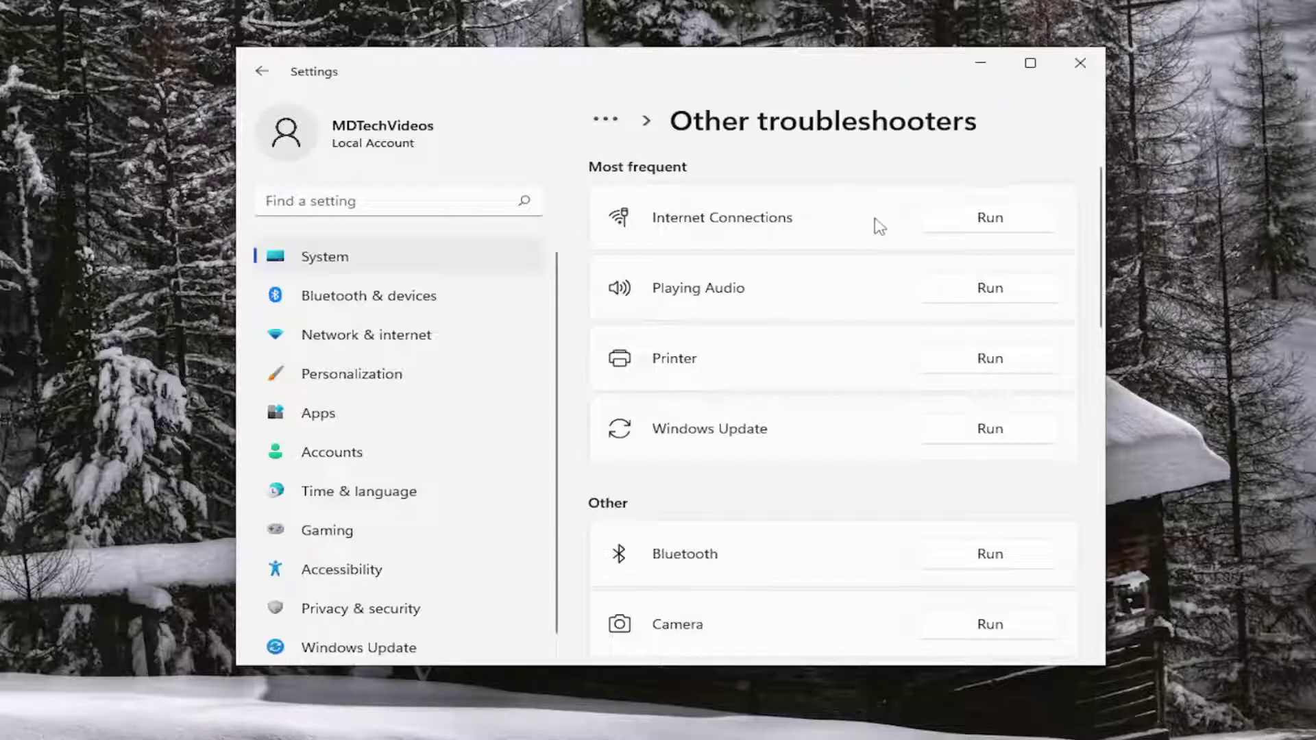
Step: Run the Internet Connections troubleshooter on the internet connection, then close it and Settings
left_click(1030, 223)
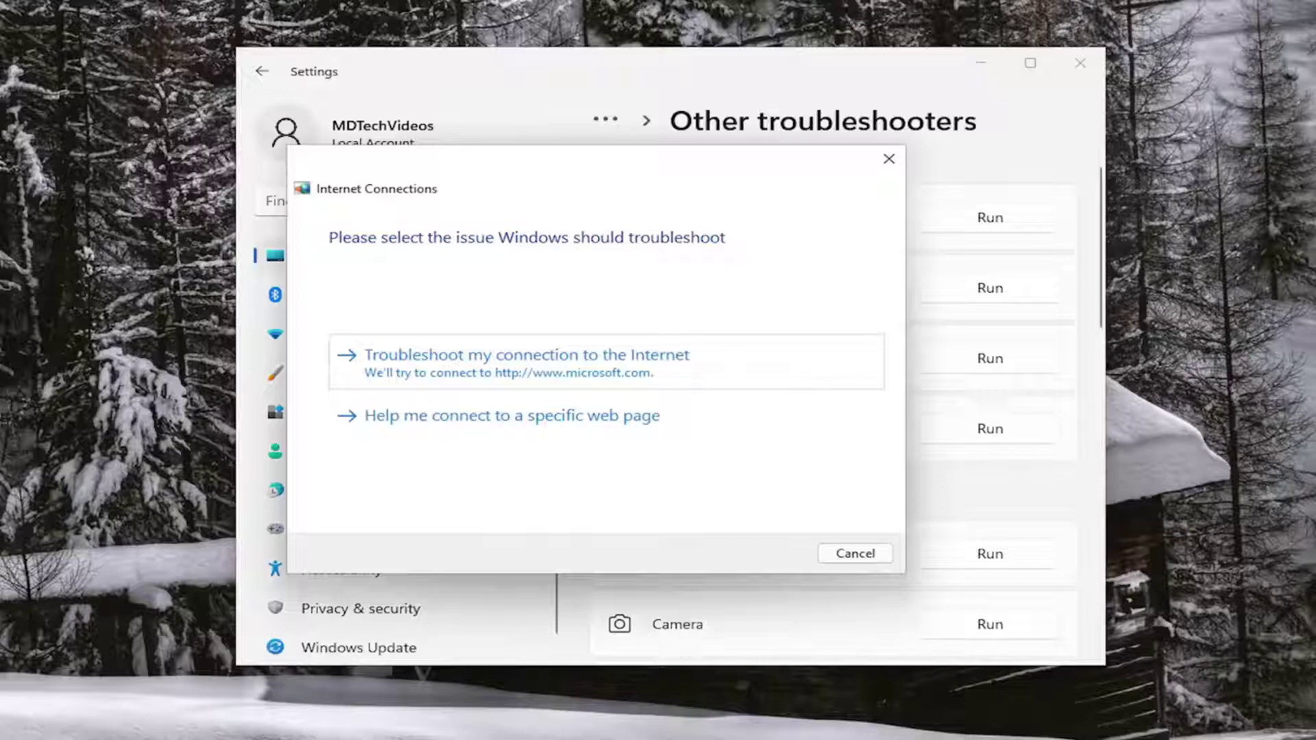
left_click(537, 375)
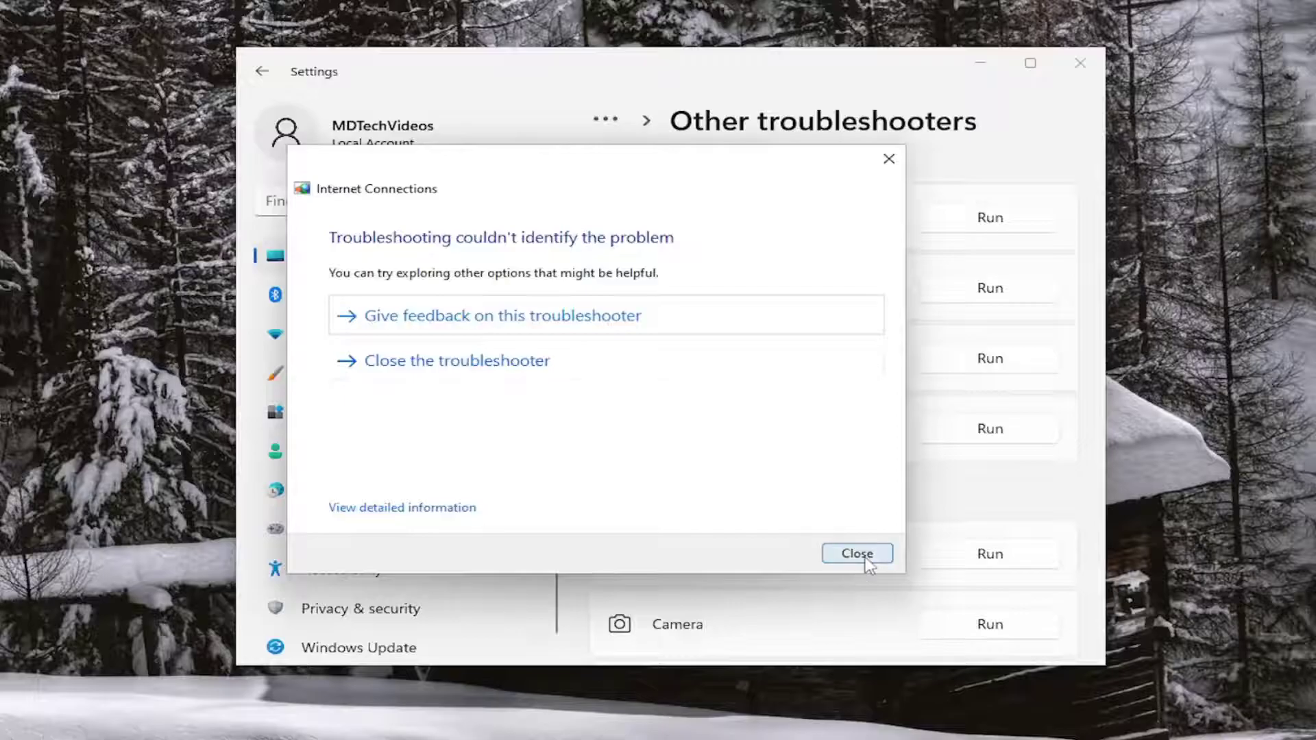
left_click(866, 560)
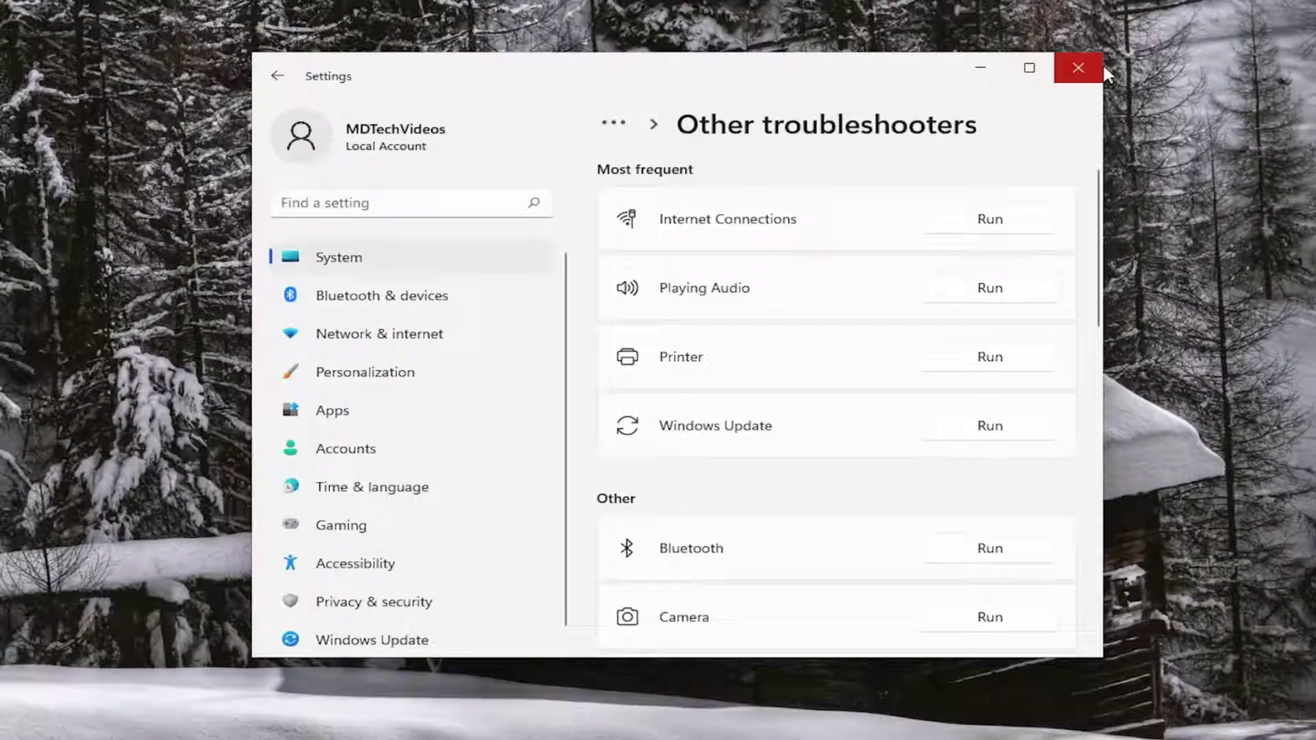
left_click(1101, 69)
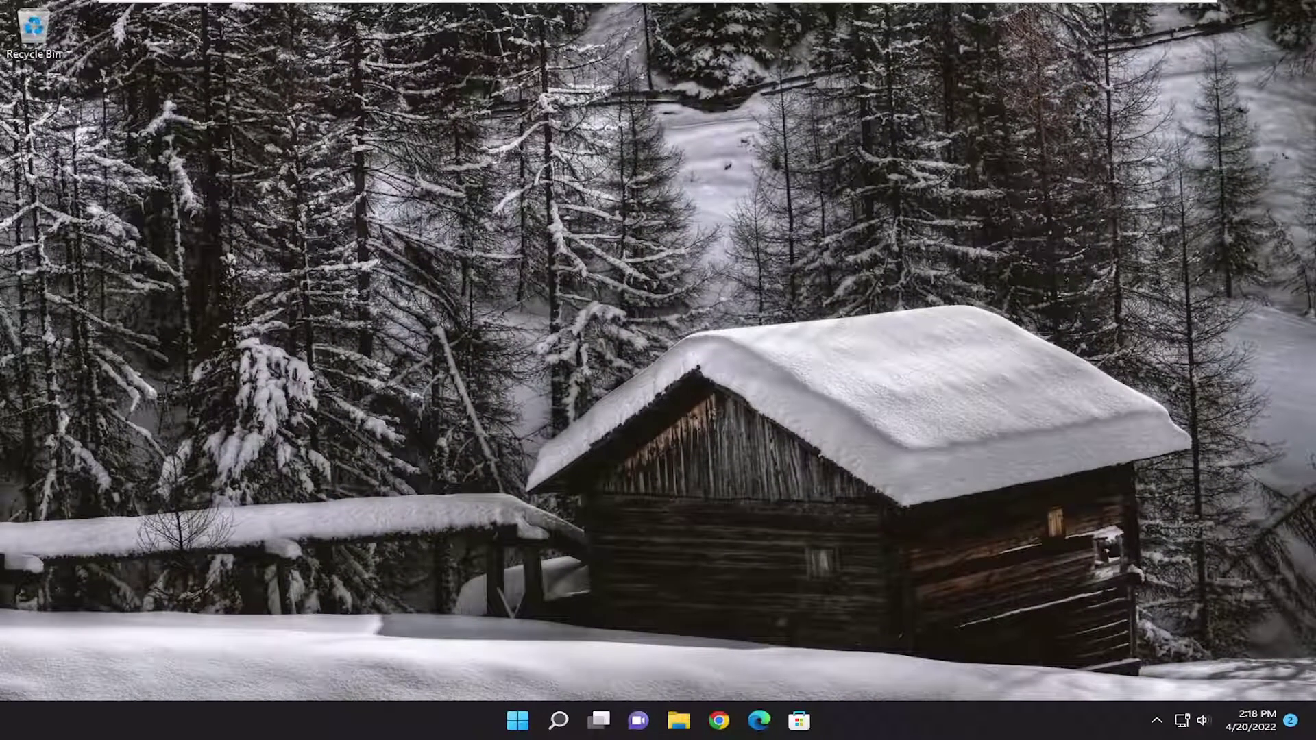
Step: Launch Command Prompt as administrator from a 'cmd' search and centre its window
left_click(552, 715)
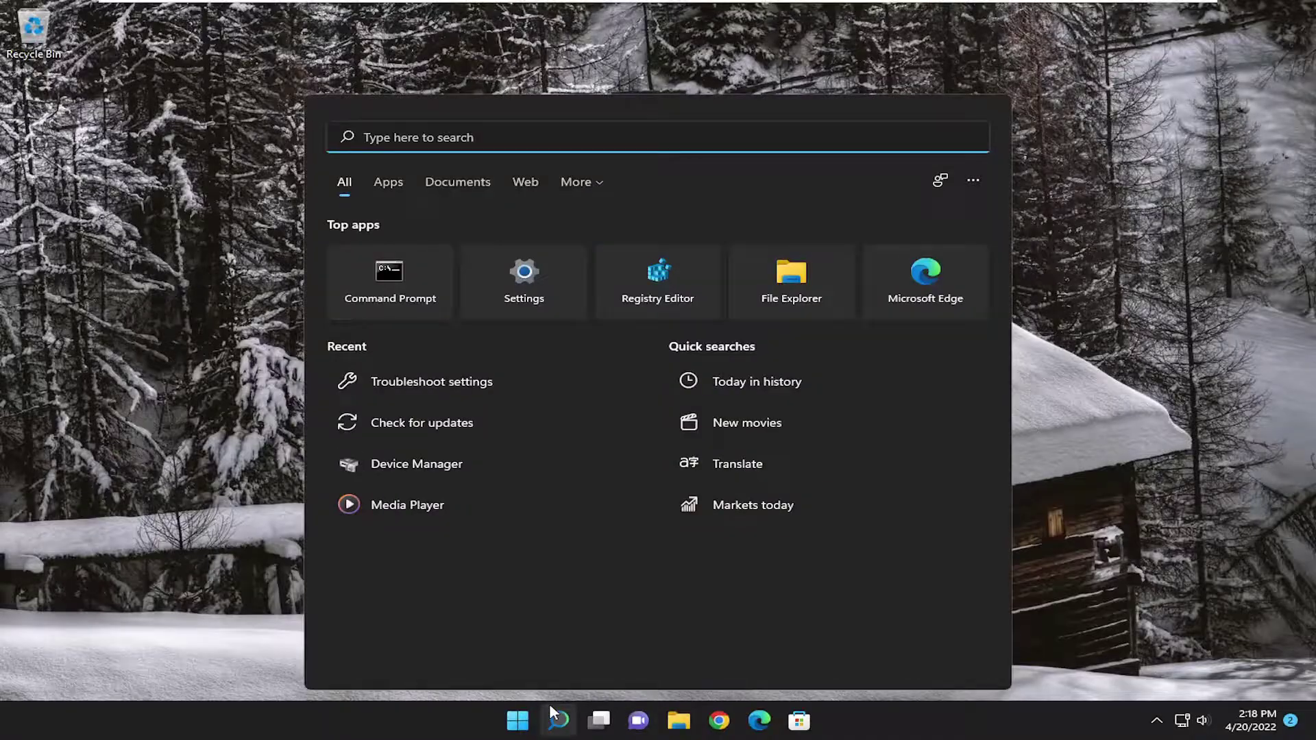
type("cmd")
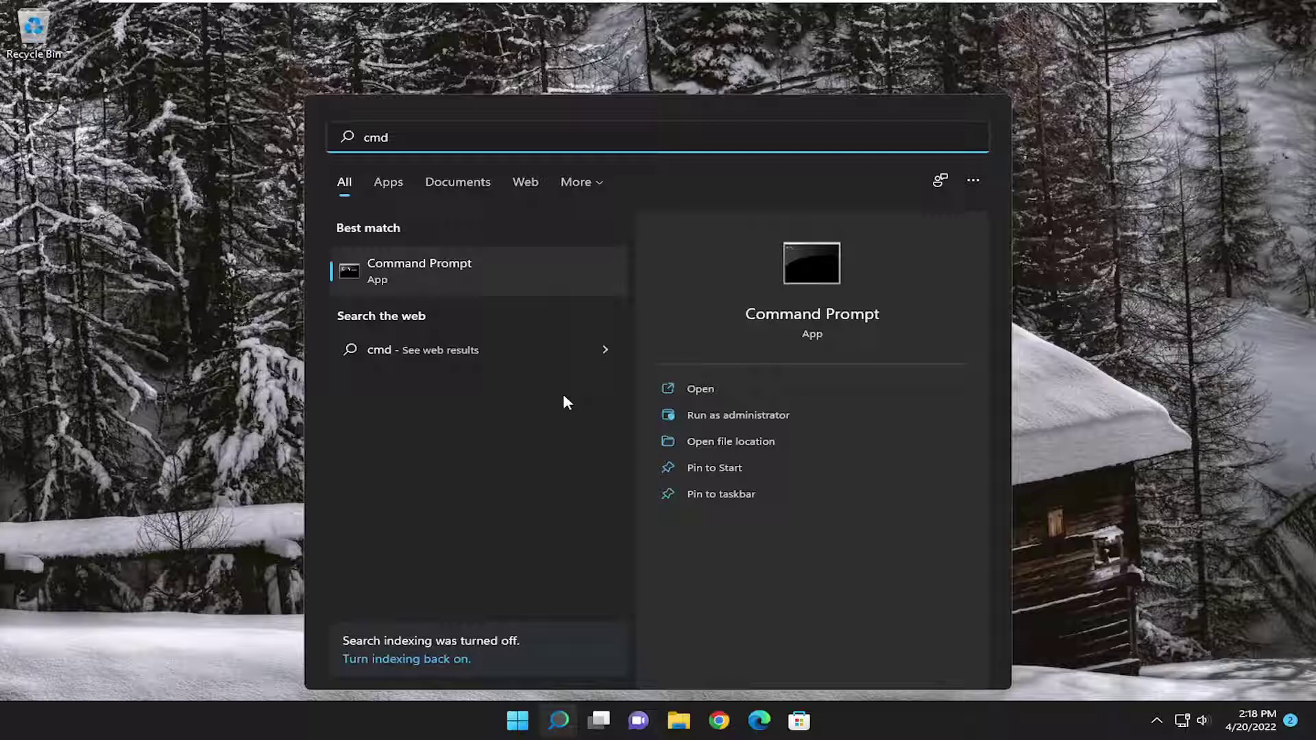
right_click(396, 275)
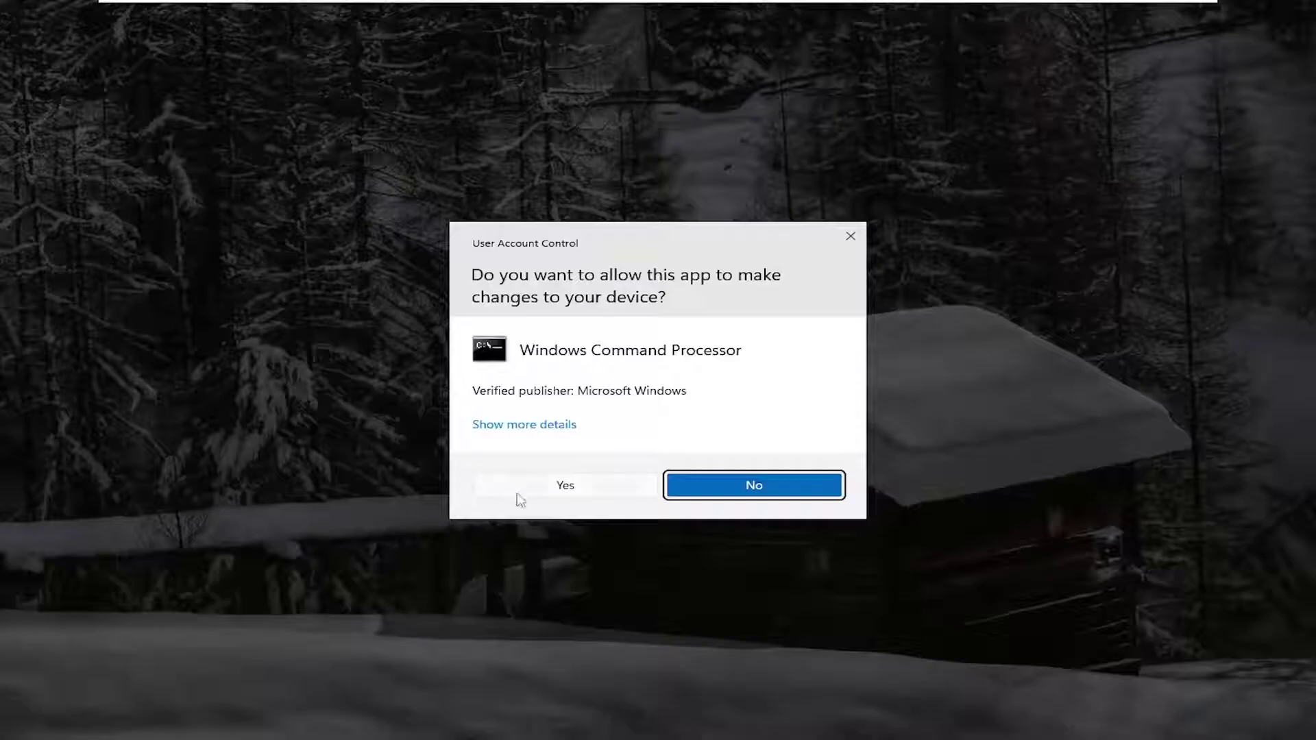
left_click(563, 486)
left_click_drag(565, 58, 720, 112)
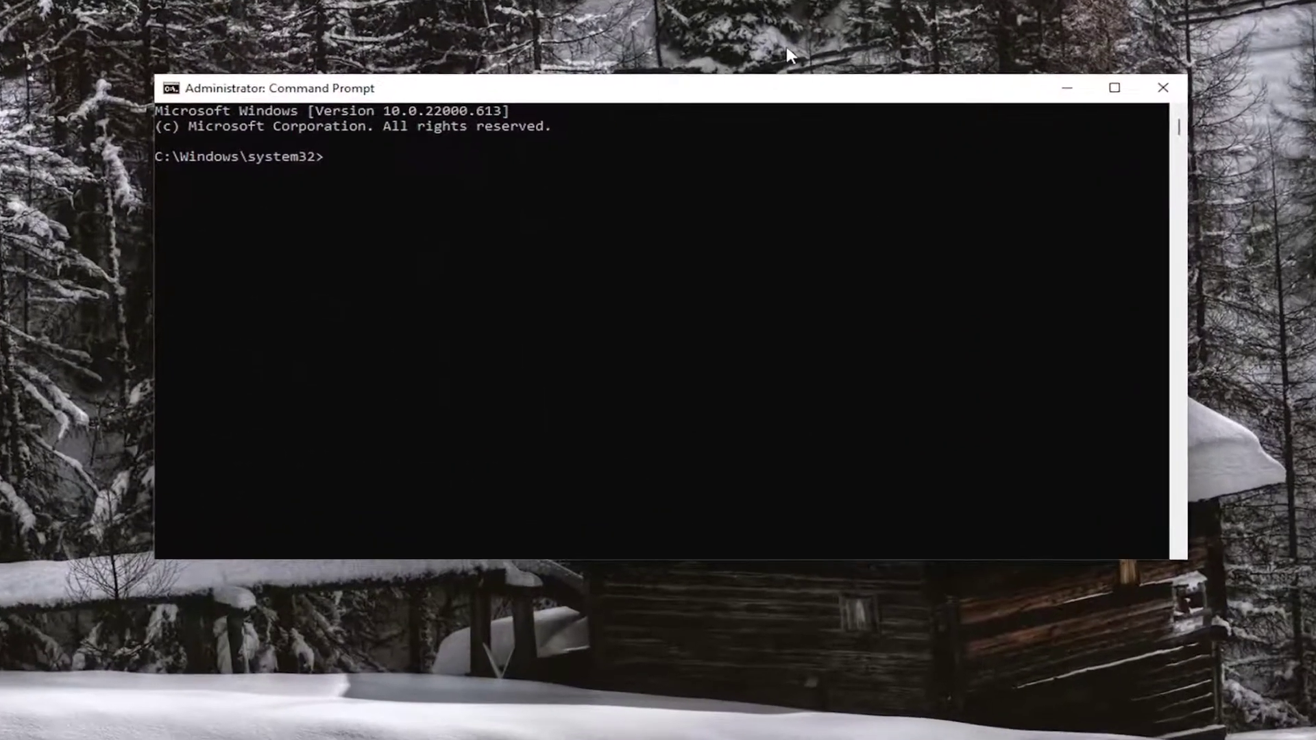
Step: Run 'ipconfig /flushdns' and then 'netsh winsock reset' in the elevated Command Prompt
type("ipconfig ")
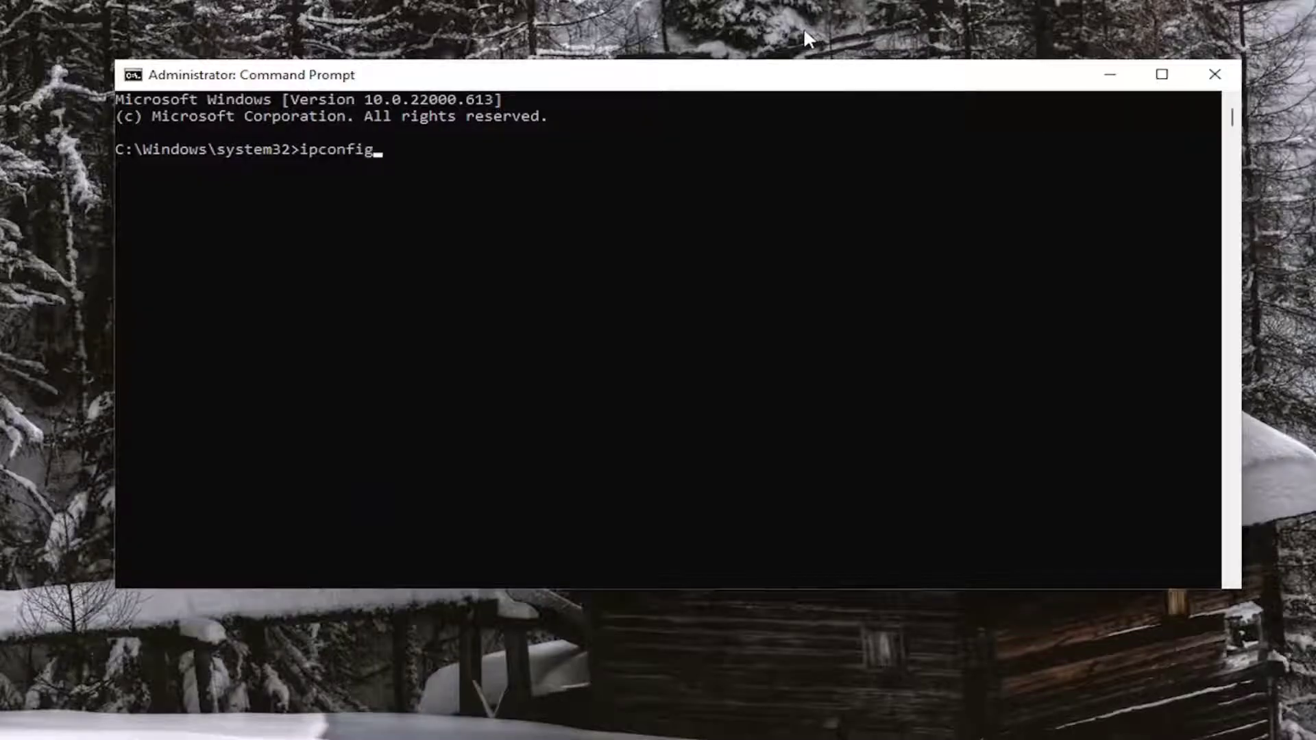
type("/flushdns")
key("Return")
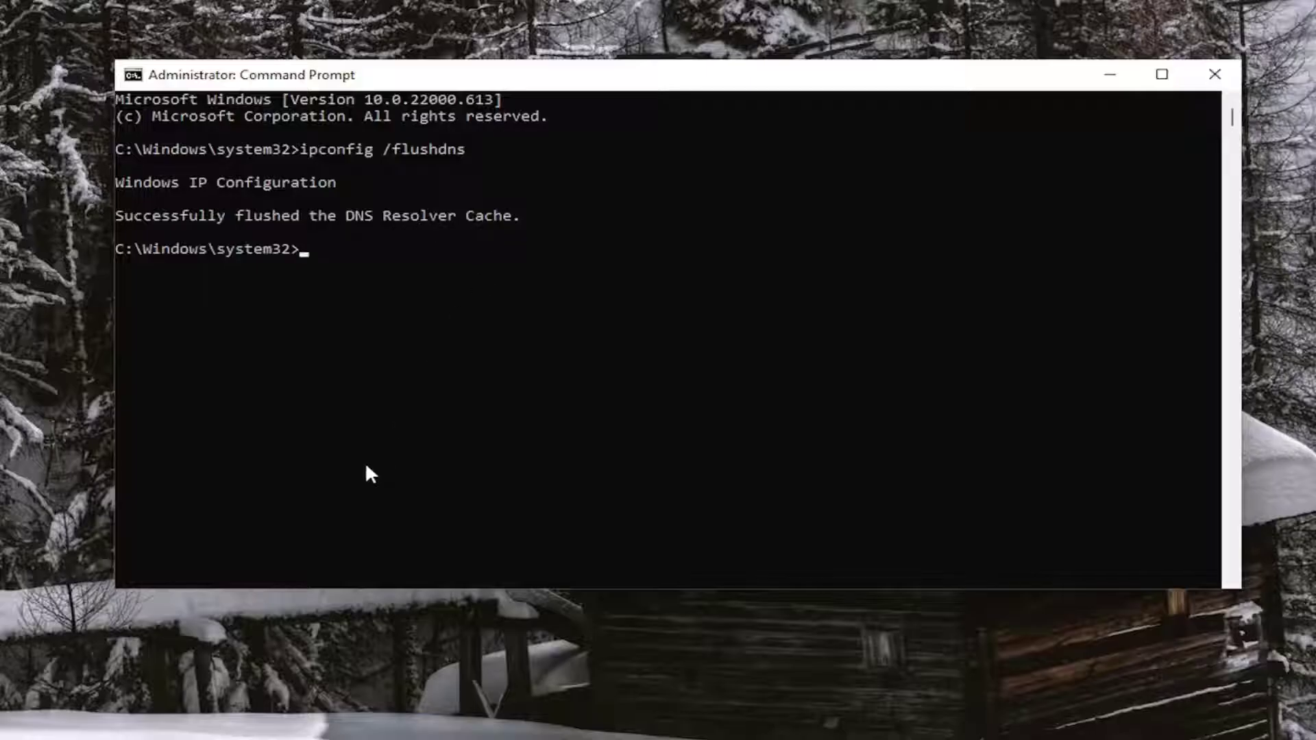
type("netsh winsock")
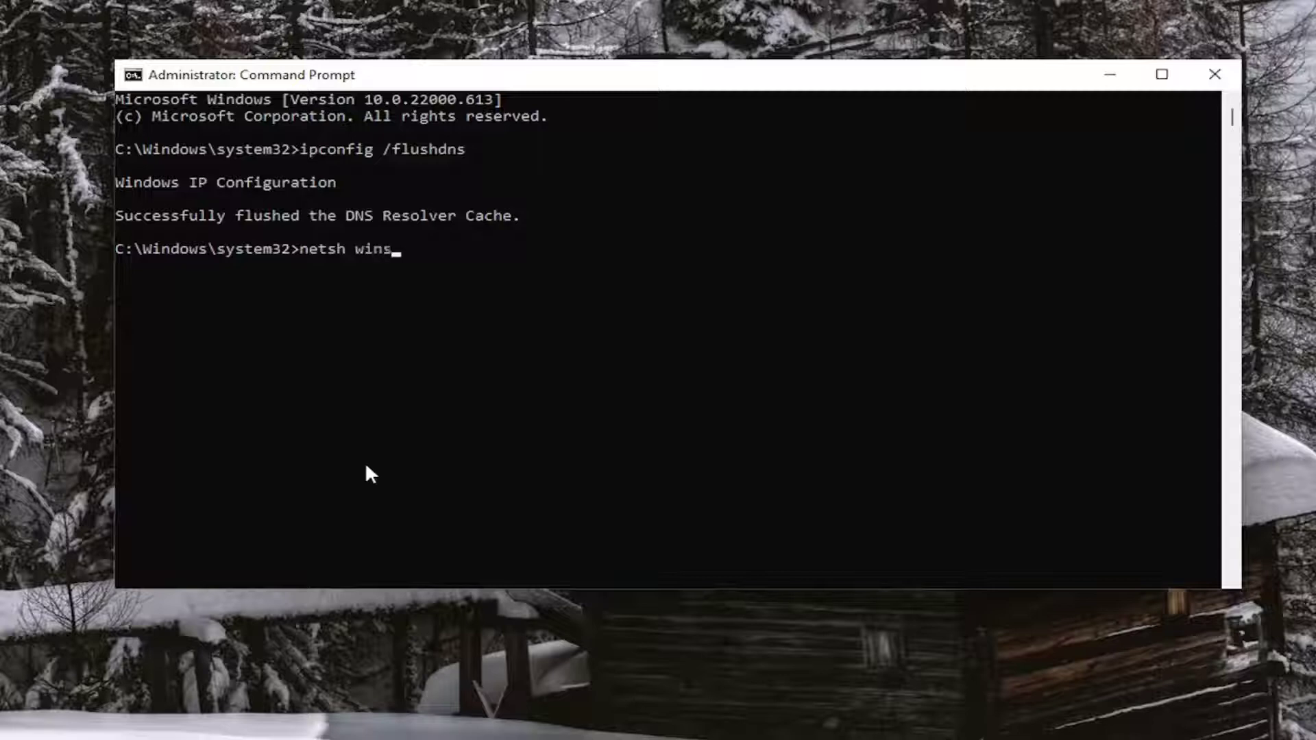
type(" reset")
key("Return")
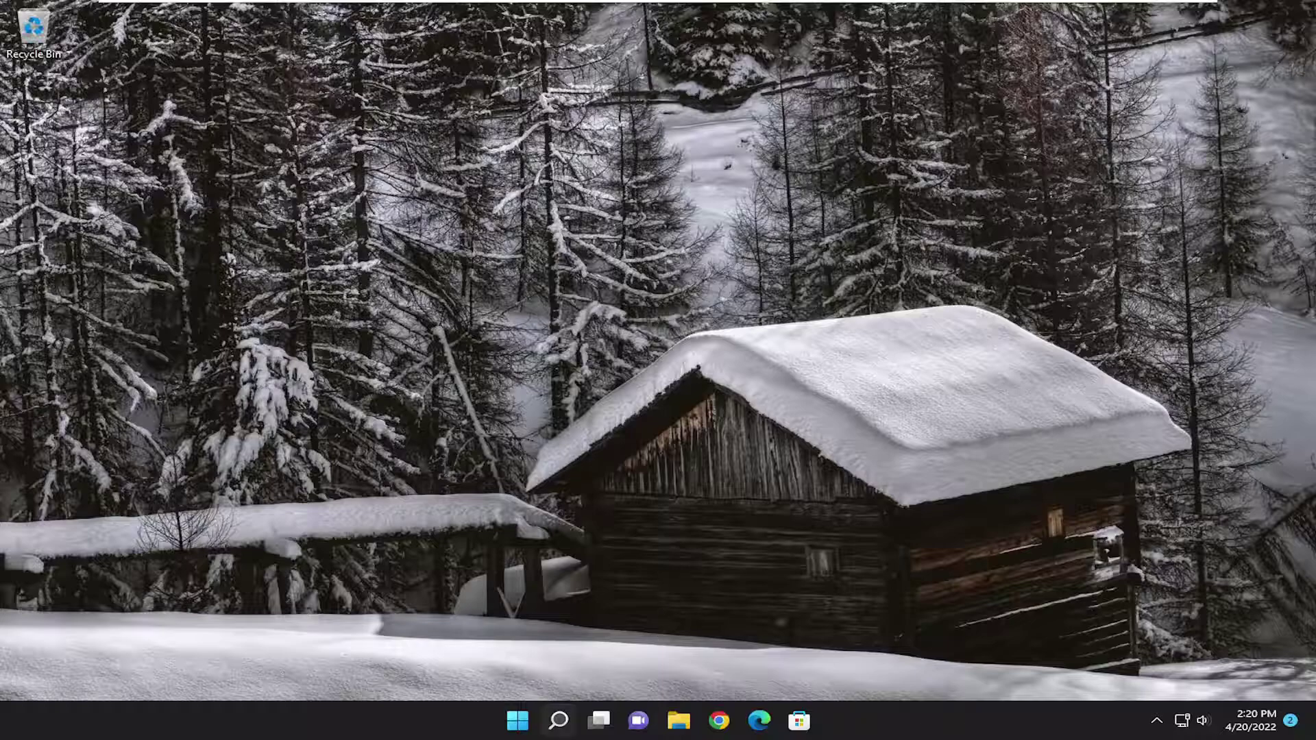
Step: Open Settings from search and go to Network & internet > Advanced network settings
left_click(557, 726)
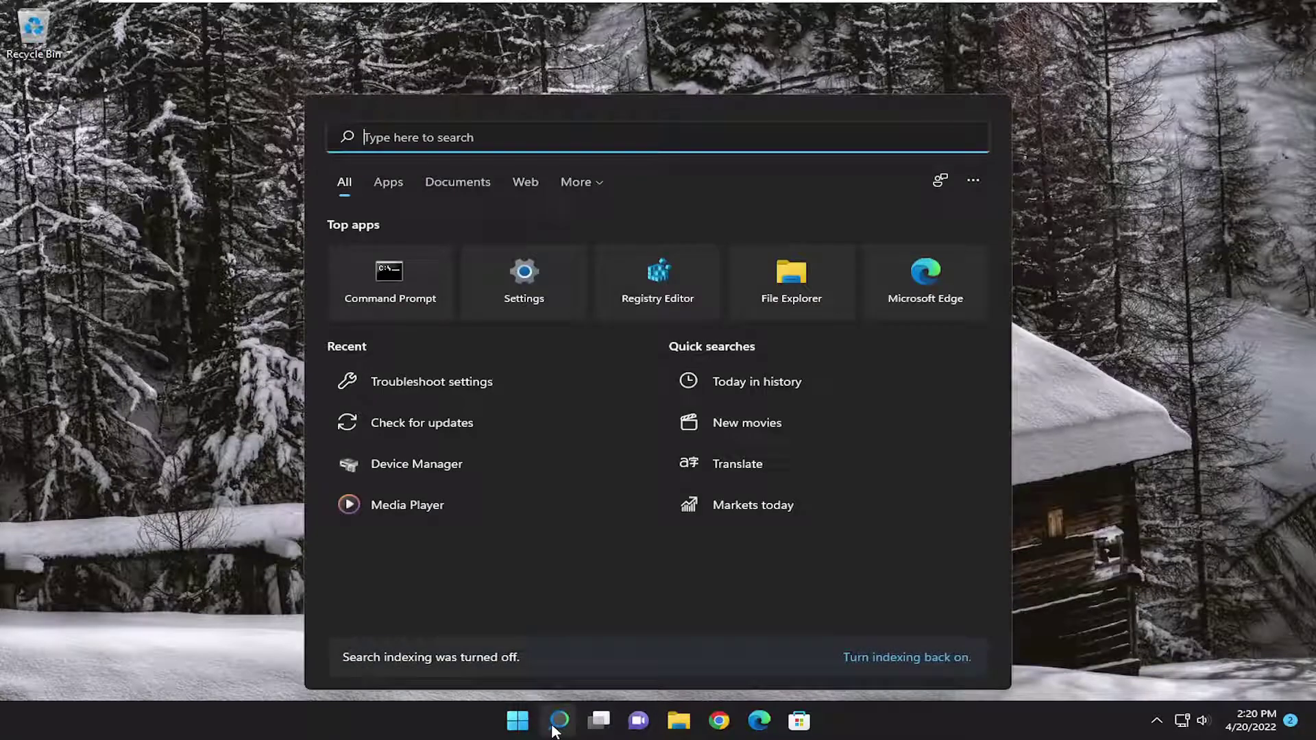
type("setti")
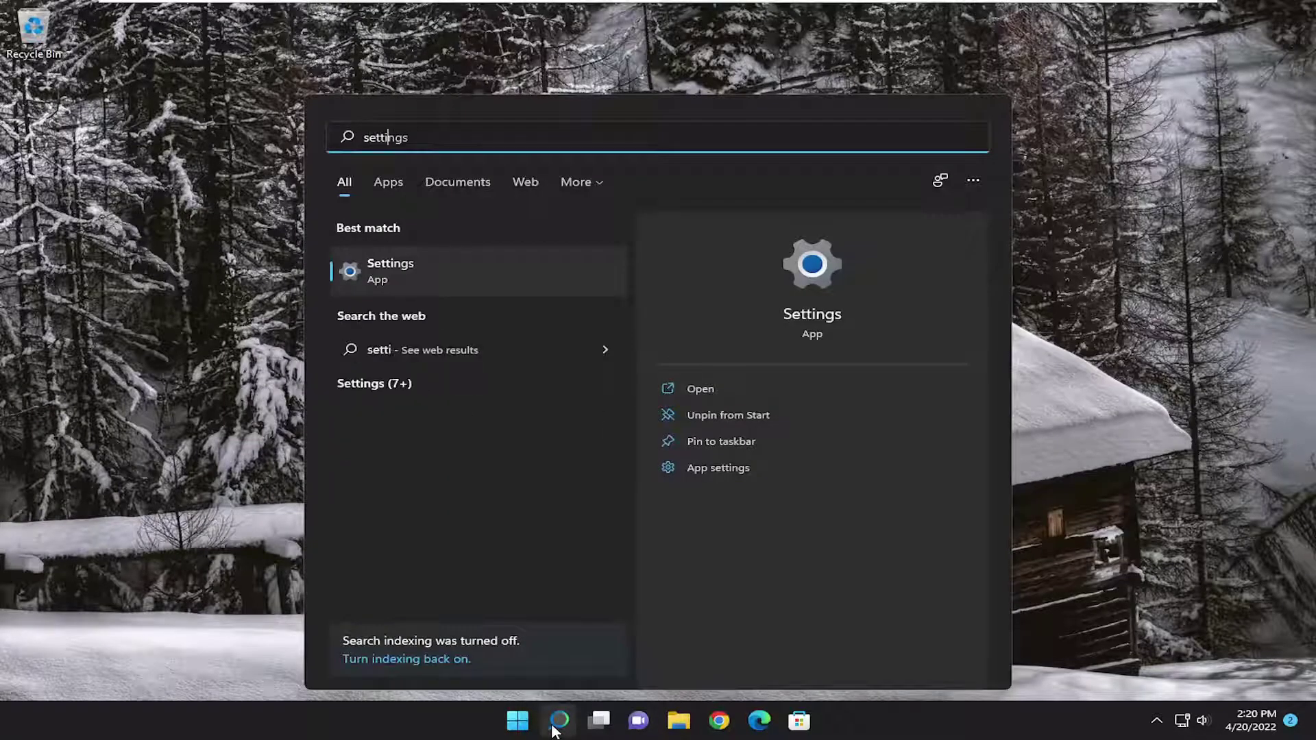
type("ngs")
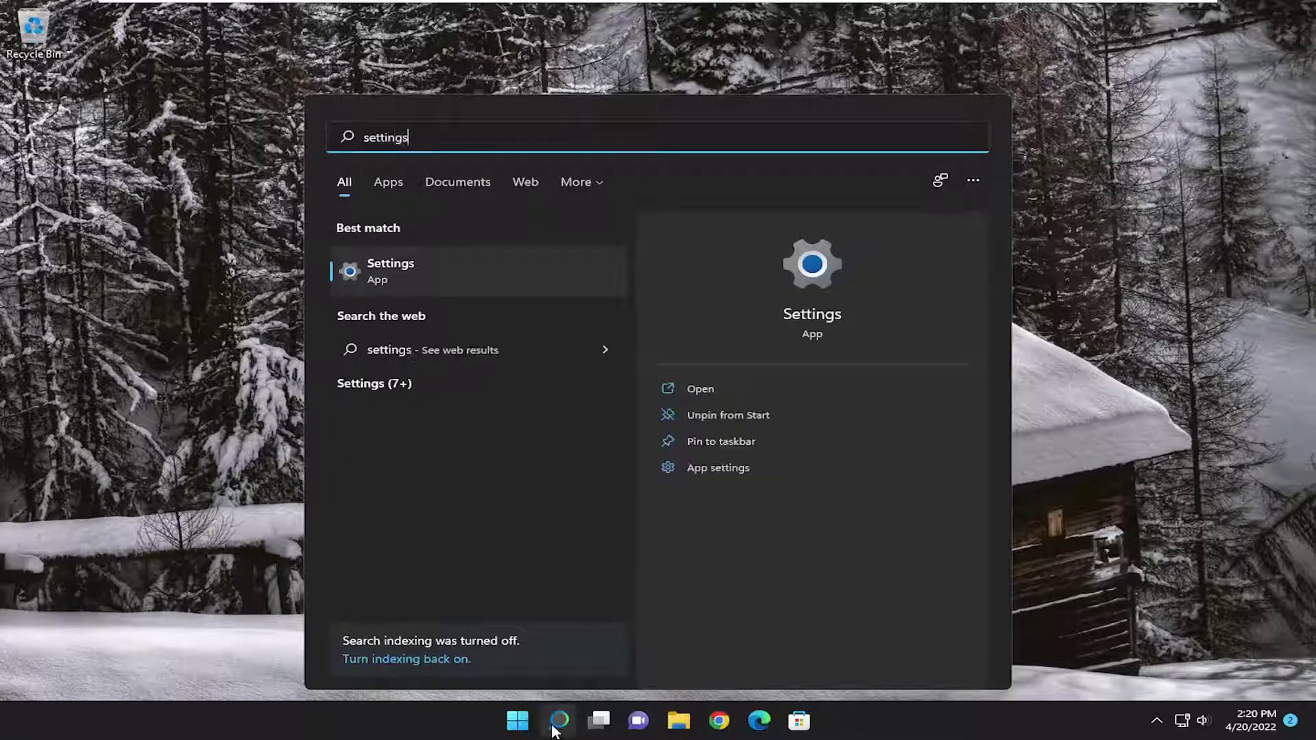
left_click(429, 281)
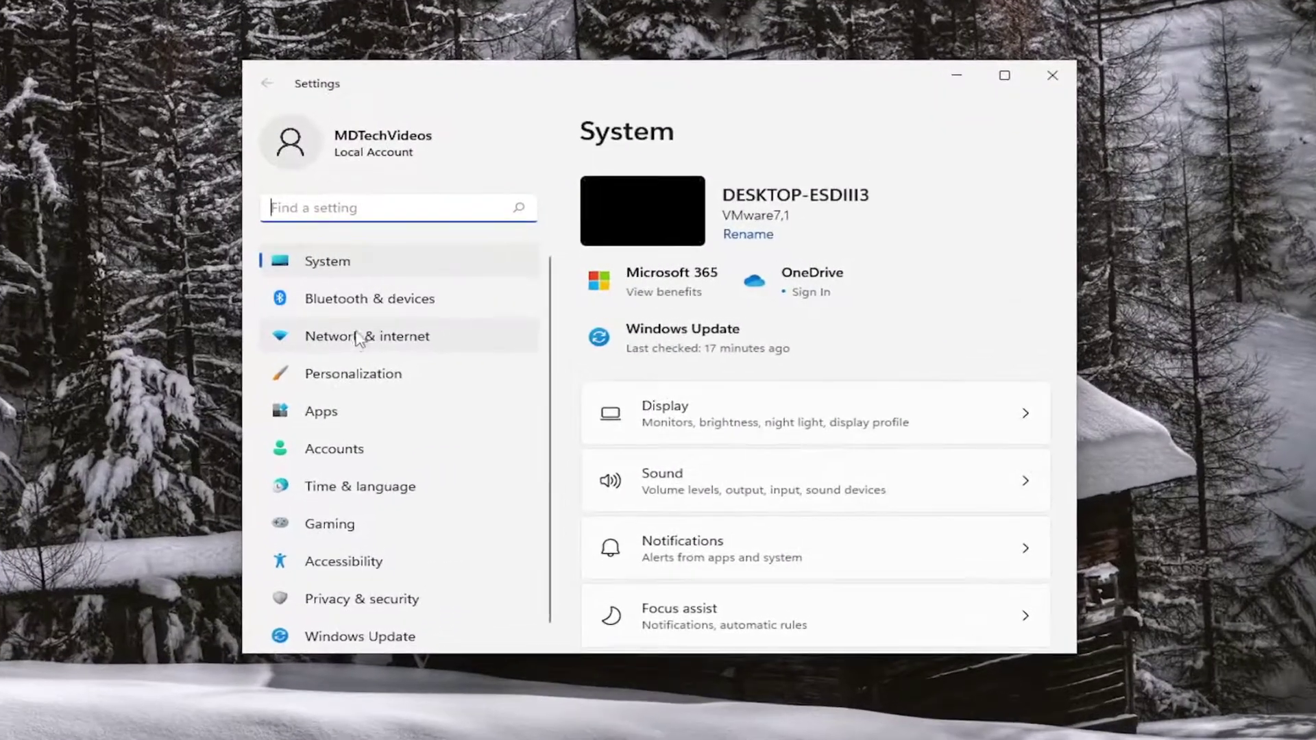
left_click(350, 342)
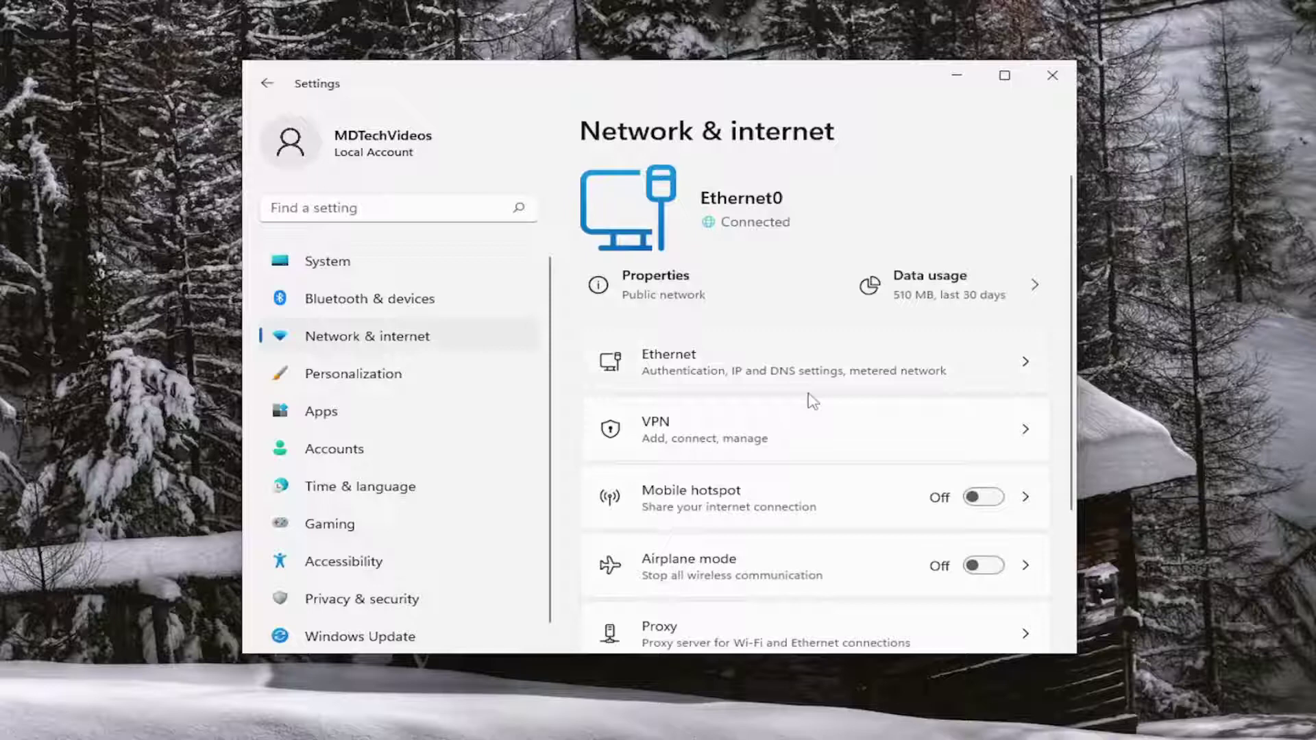
scroll(813, 401, "down", 3)
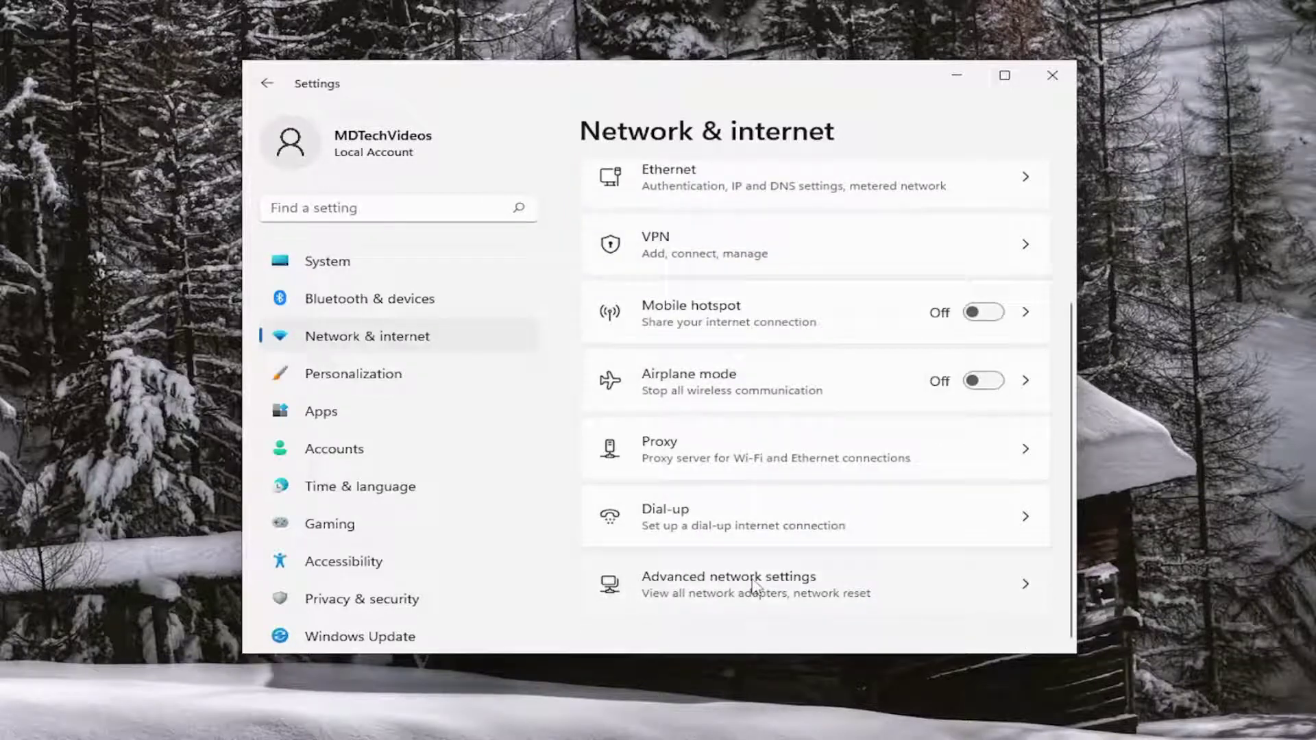
left_click(787, 593)
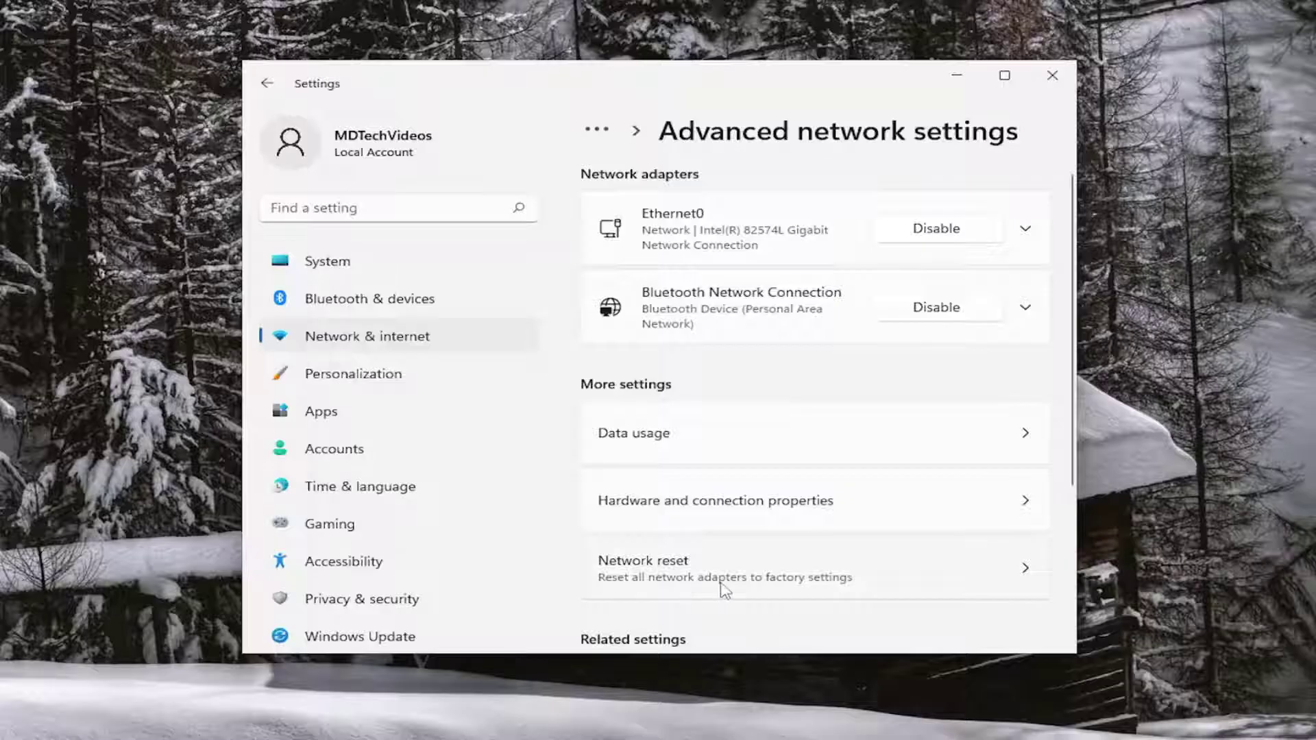
Step: Reset all network settings from the Network reset page, confirm, and dismiss the 5-minute shutdown notice
left_click(821, 579)
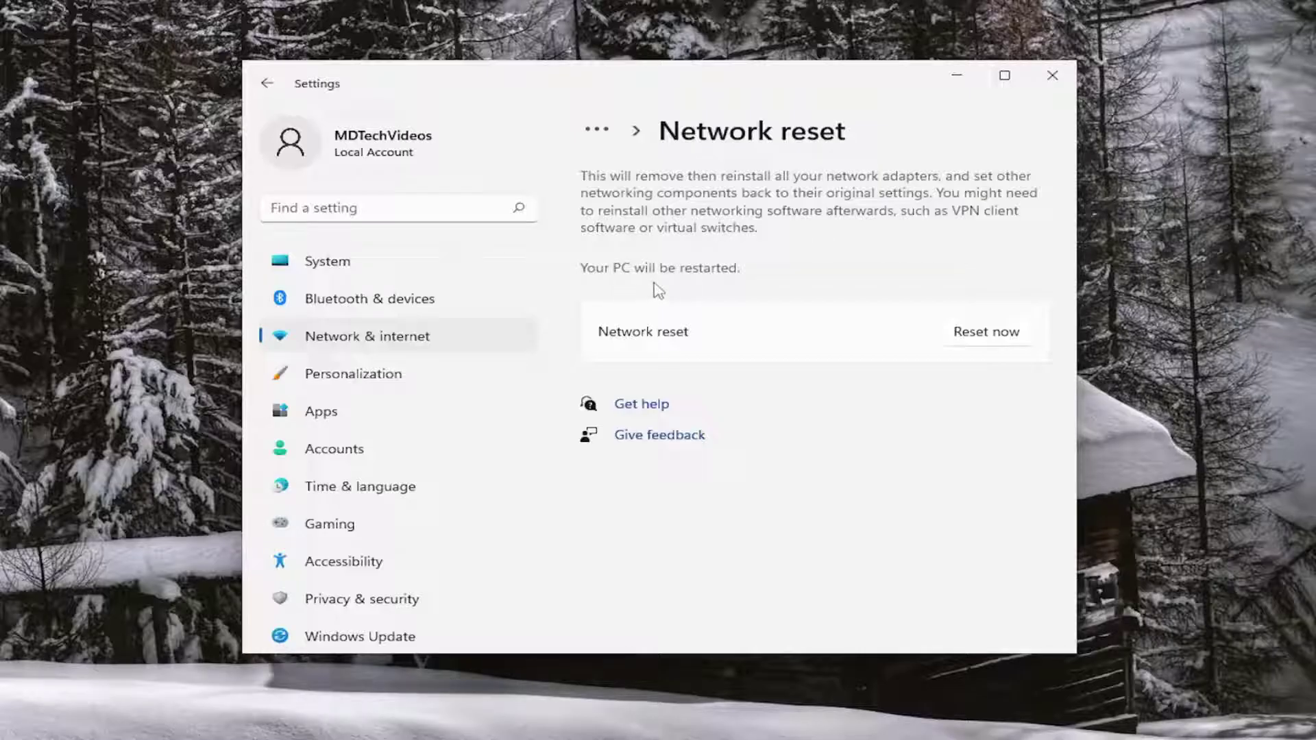
left_click(978, 336)
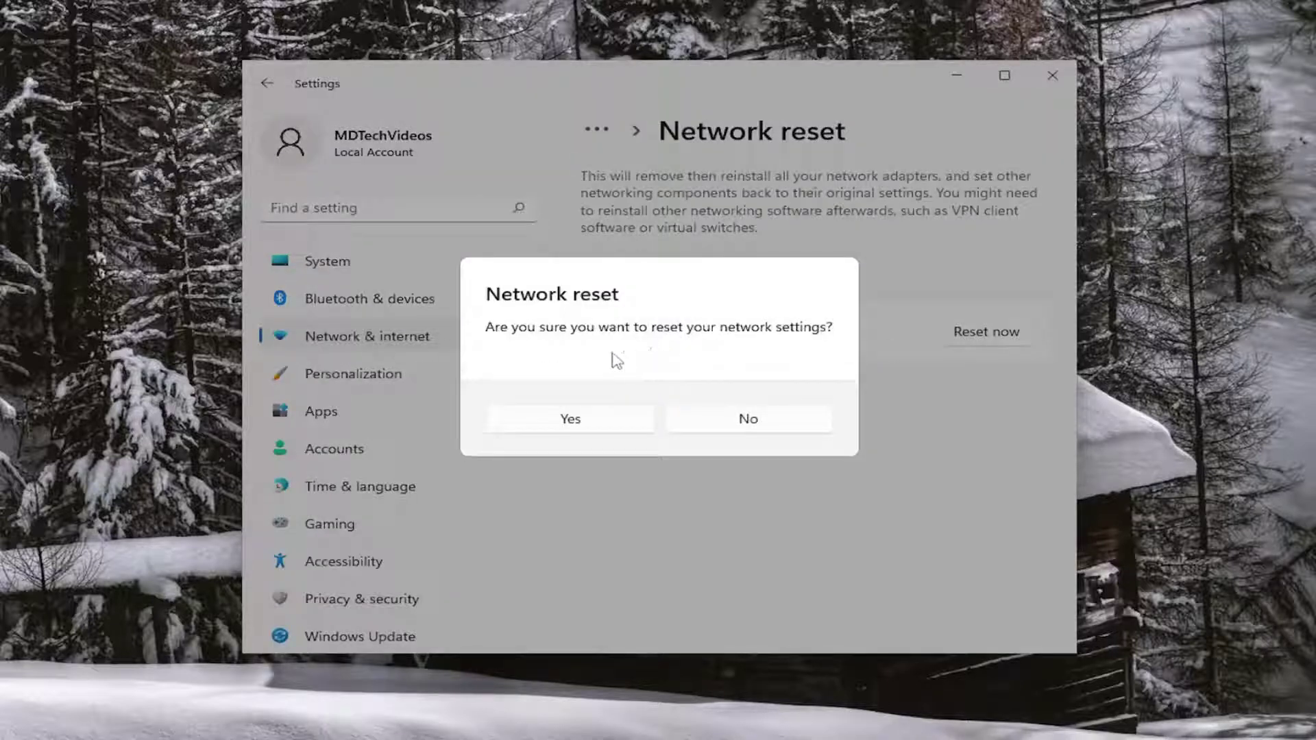
left_click(569, 419)
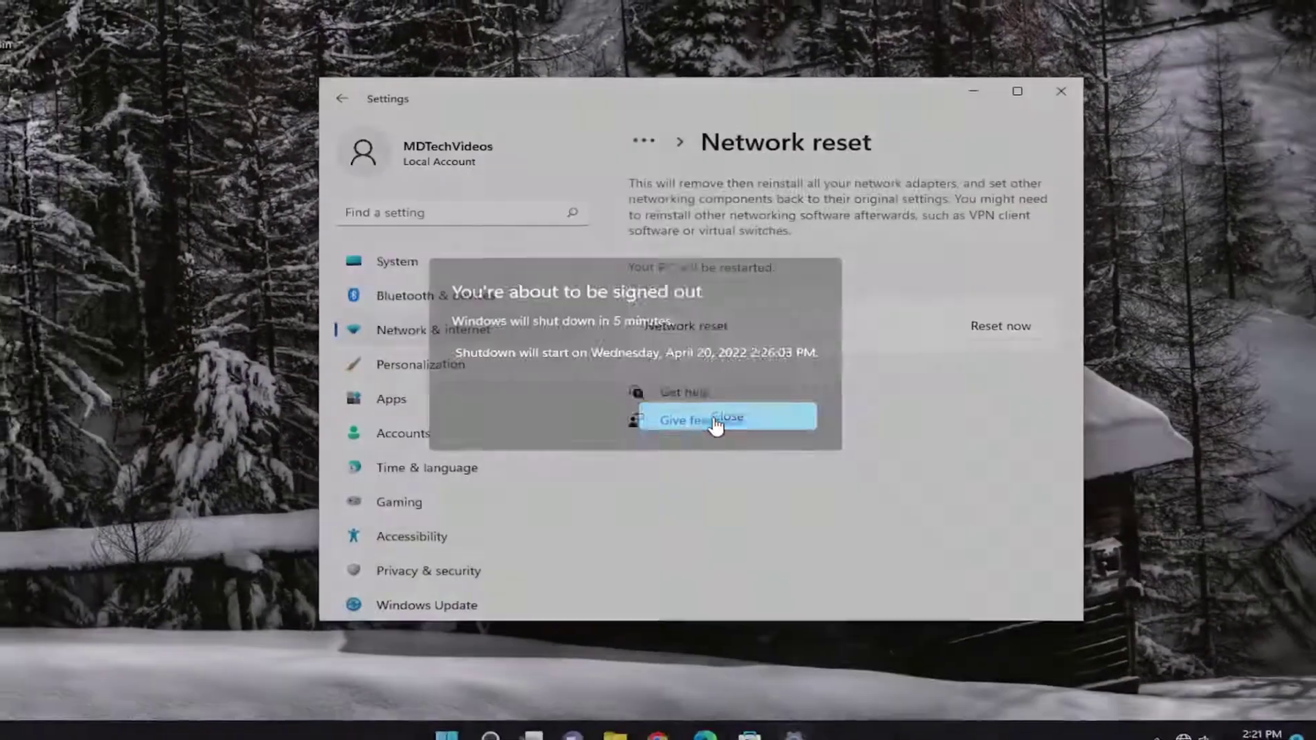
left_click(716, 425)
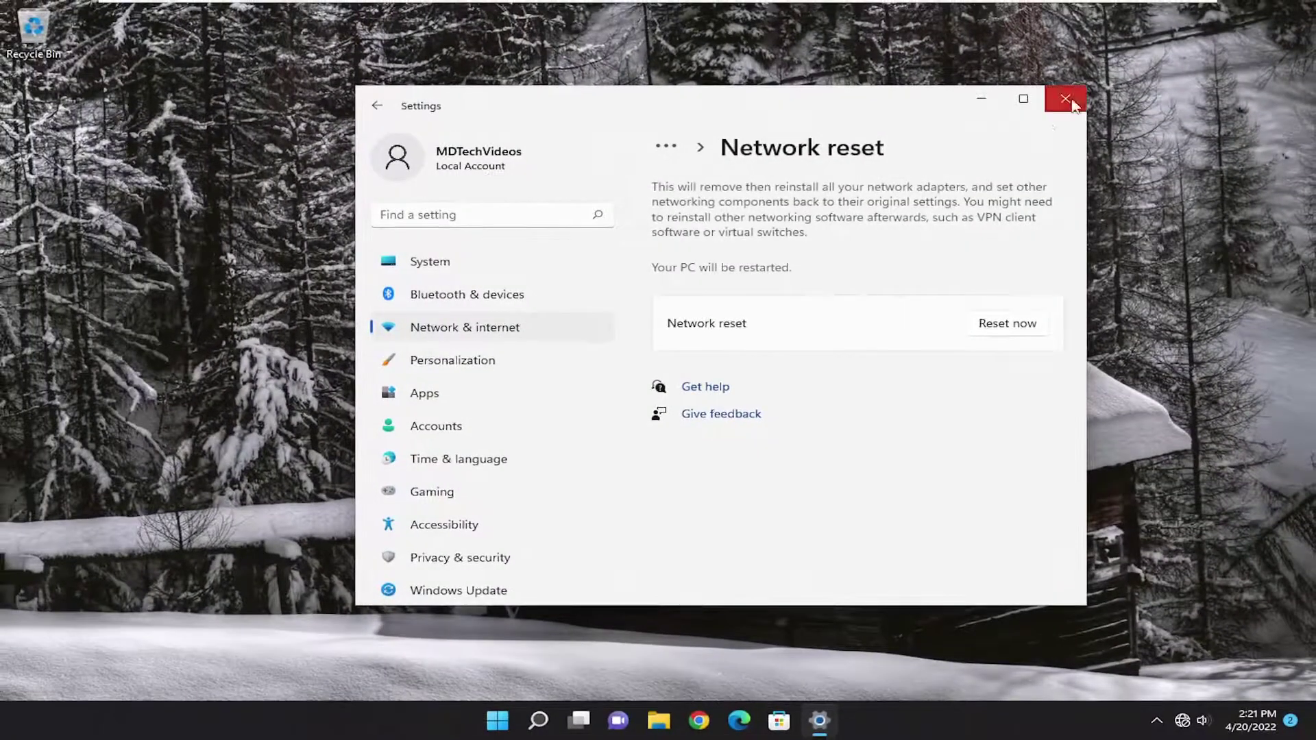
Step: Close the Settings window and bring up the Start button's shutdown and restart options
left_click(1061, 91)
right_click(518, 720)
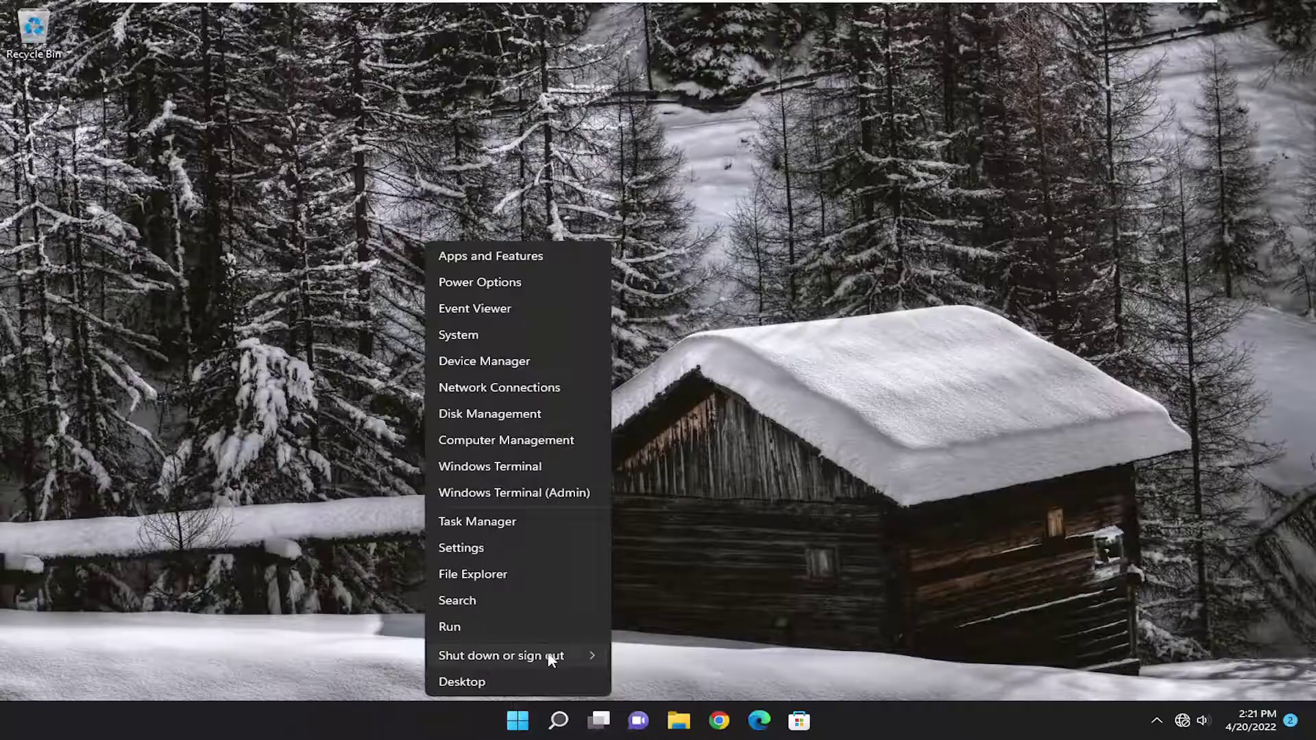